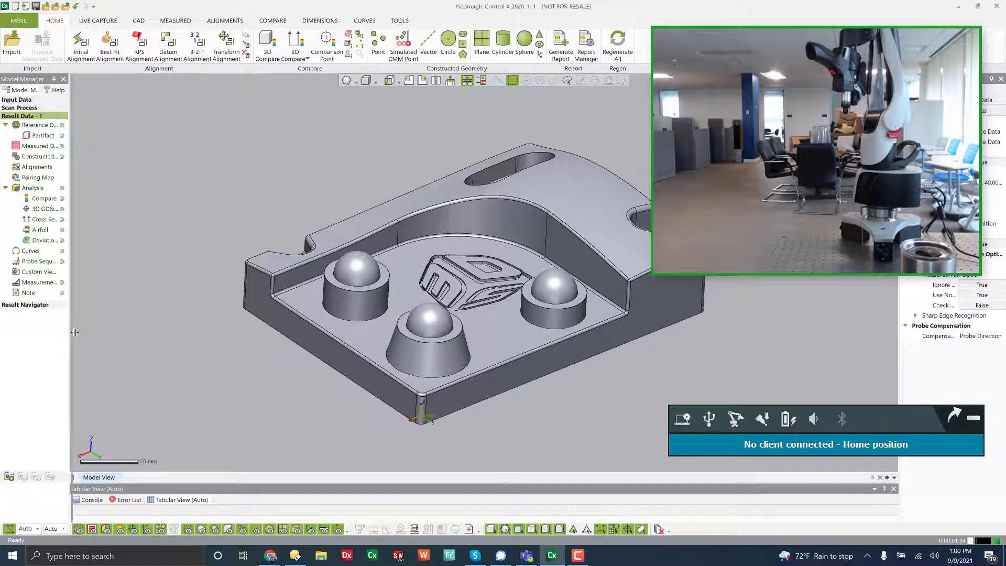
# Step: Widen the Model Manager tree to read item names and tilt the part to show its top
pyautogui.moveTo(67, 330); pyautogui.dragTo(107, 334)
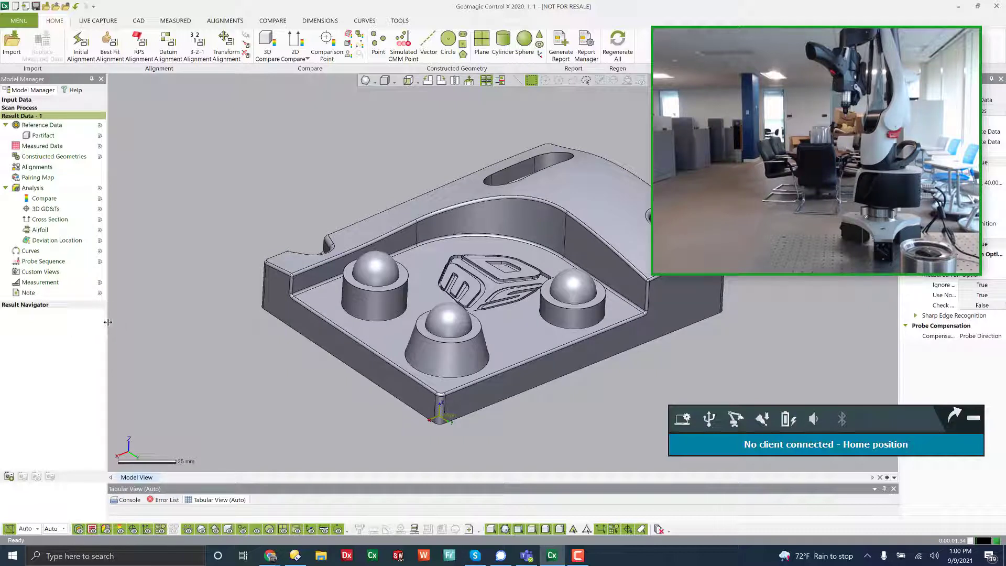
pyautogui.moveTo(108, 322); pyautogui.dragTo(129, 322)
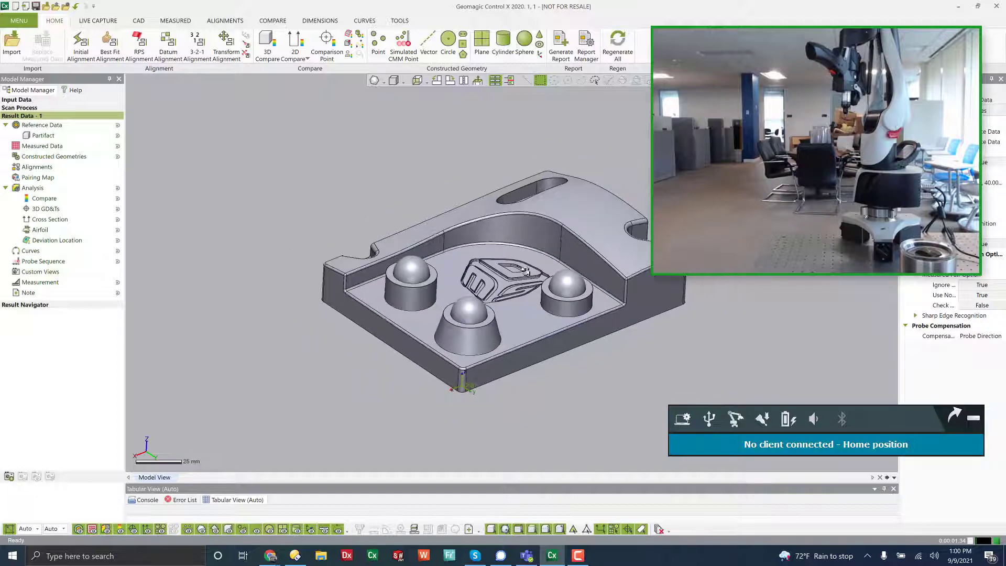
pyautogui.moveTo(537, 271); pyautogui.dragTo(548, 262, button='right')
pyautogui.scroll(-1, 548, 262)
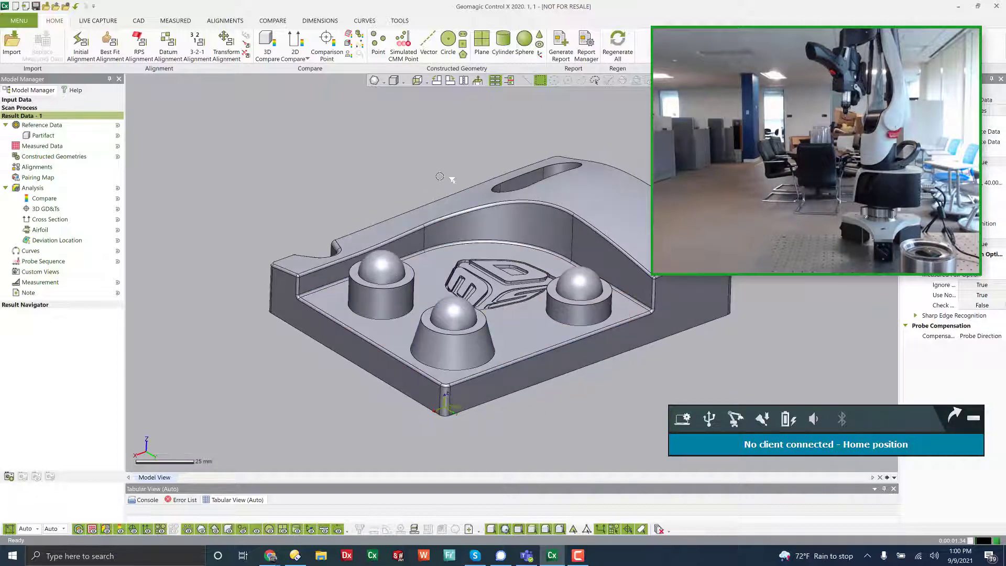
pyautogui.scroll(2, 565, 261)
pyautogui.scroll(-1, 564, 261)
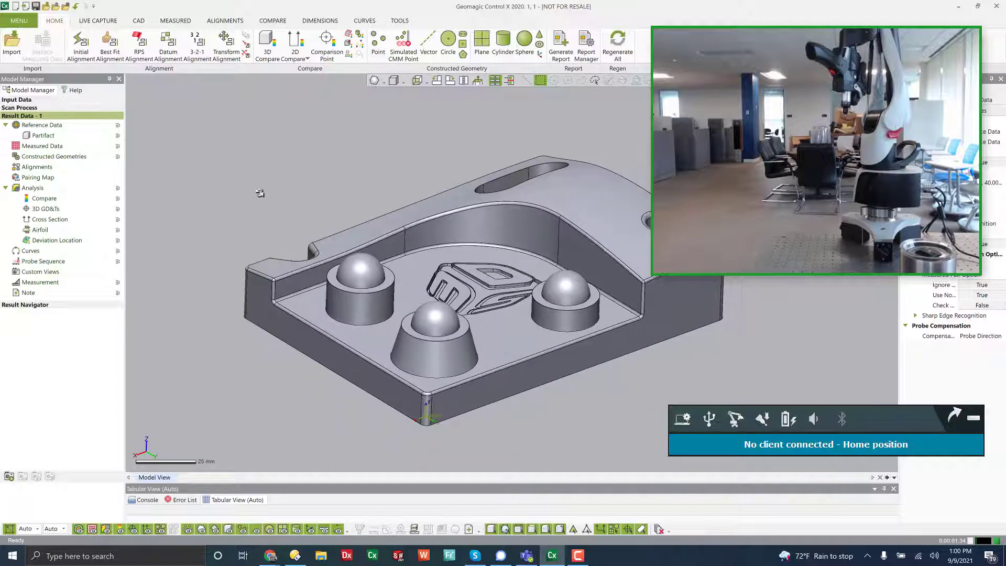
pyautogui.moveTo(443, 229); pyautogui.dragTo(454, 236, button='right')
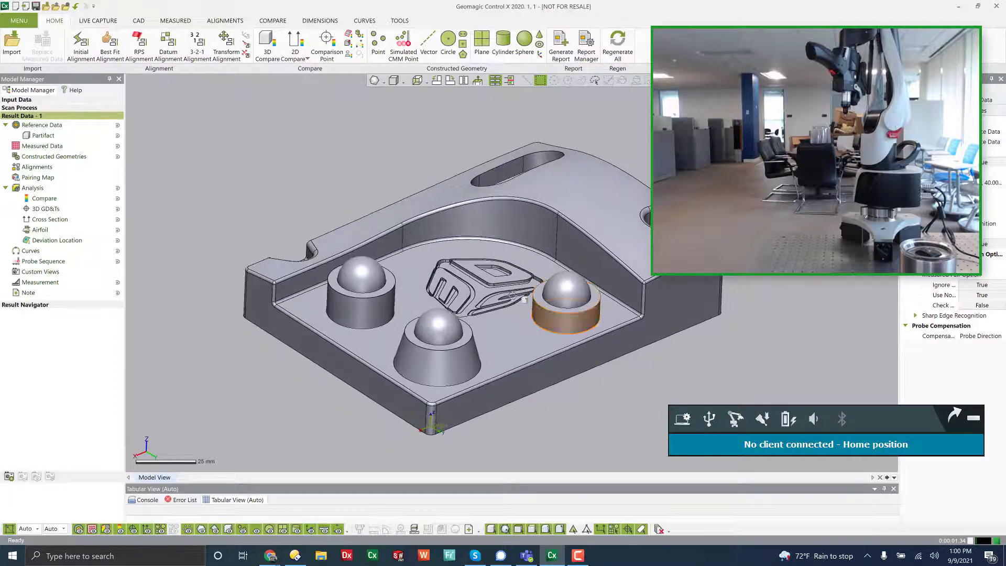
pyautogui.moveTo(577, 320); pyautogui.dragTo(367, 228, button='right')
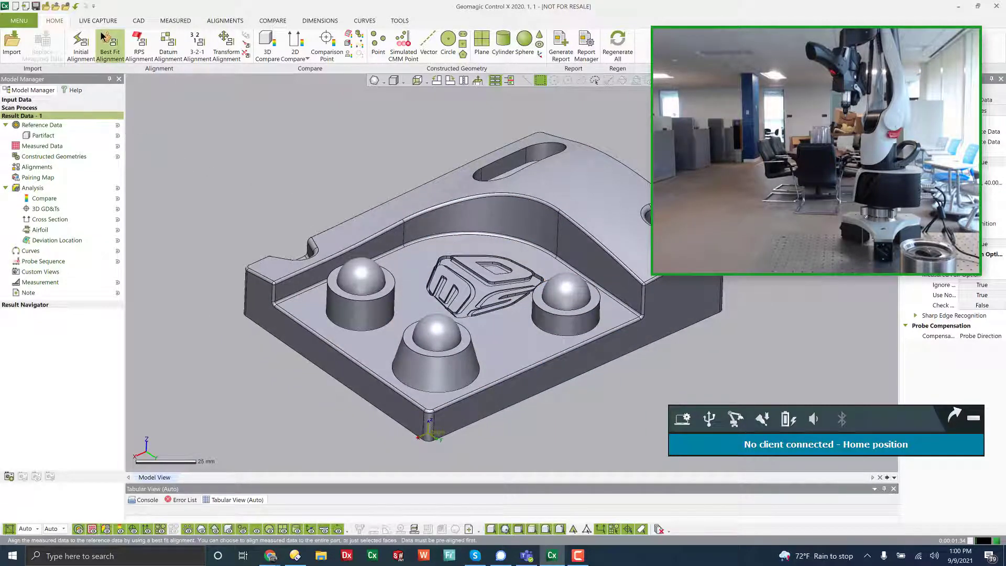
# Step: Select Romer Absolute as the measuring hardware on LIVE CAPTURE and connect to the arm
pyautogui.click(89, 19)
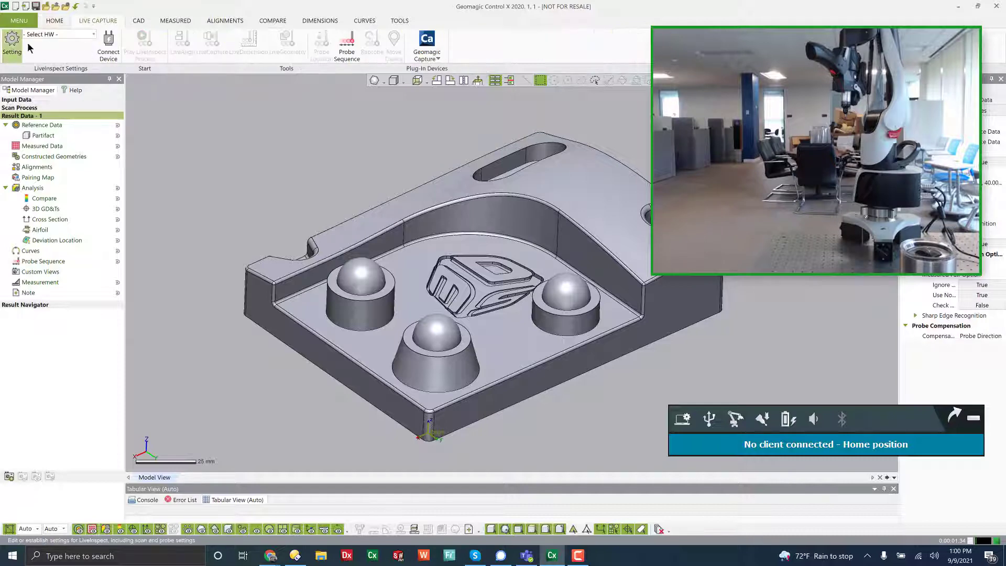
pyautogui.click(45, 33)
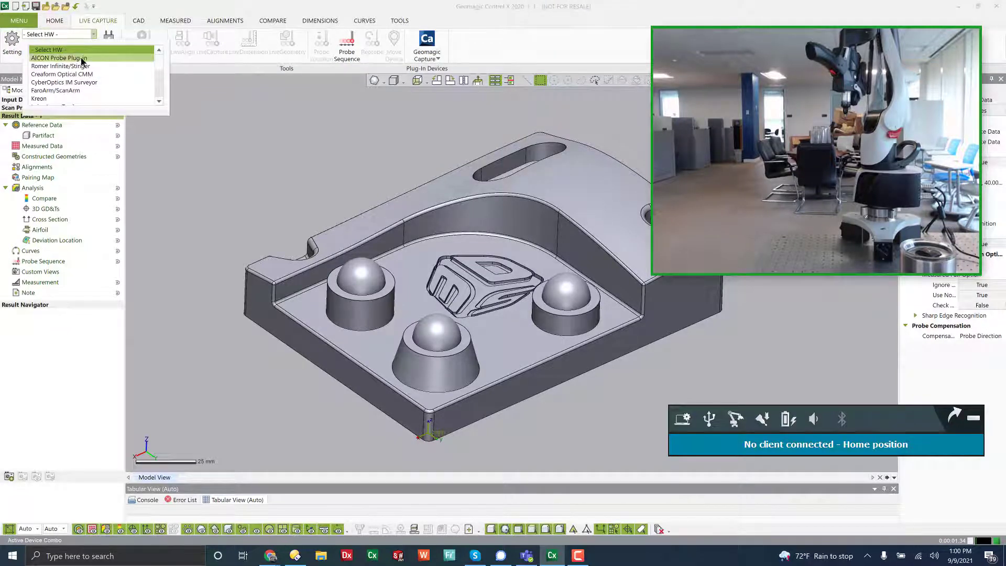
pyautogui.scroll(-1, 76, 74)
pyautogui.scroll(-2, 77, 72)
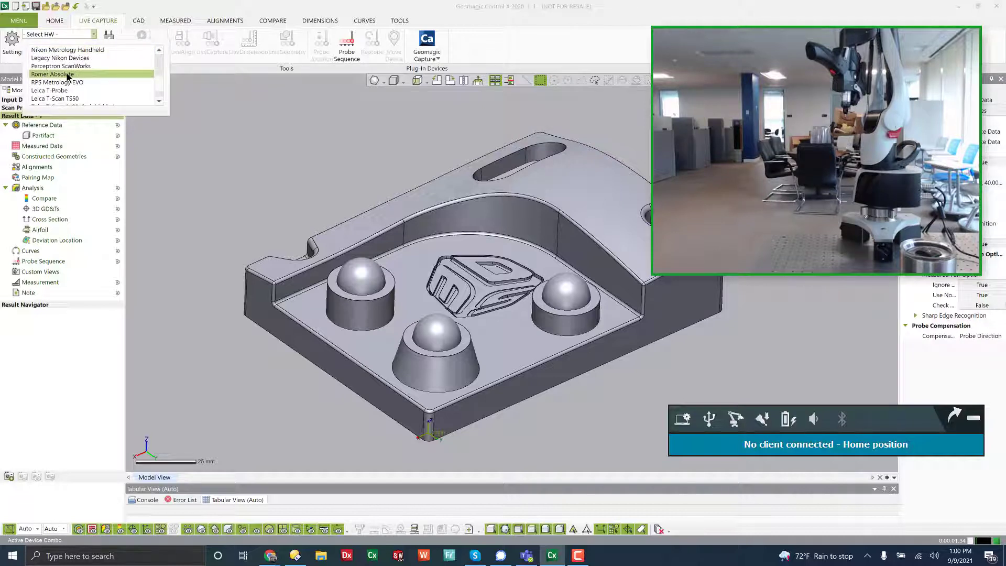
pyautogui.click(67, 75)
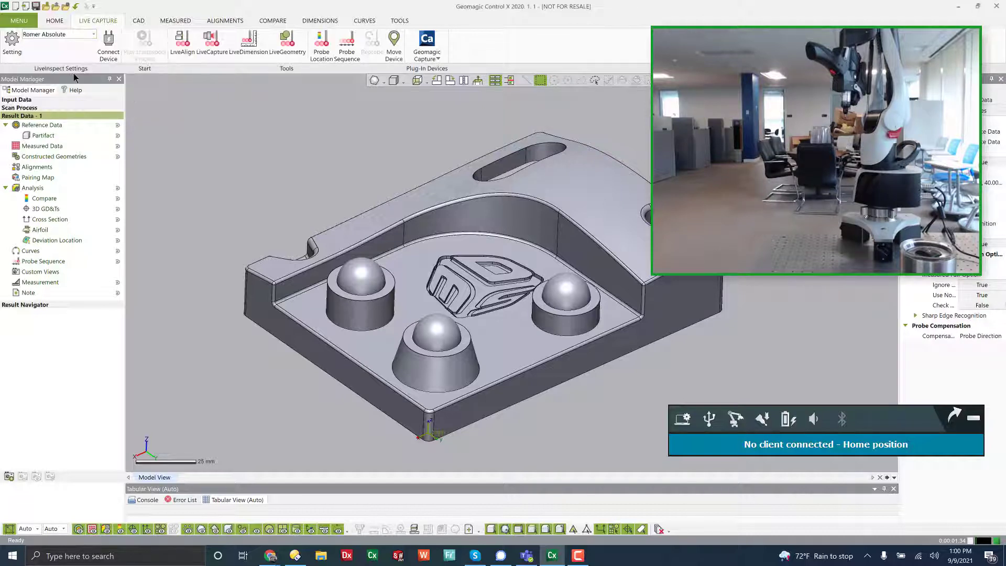
pyautogui.click(118, 46)
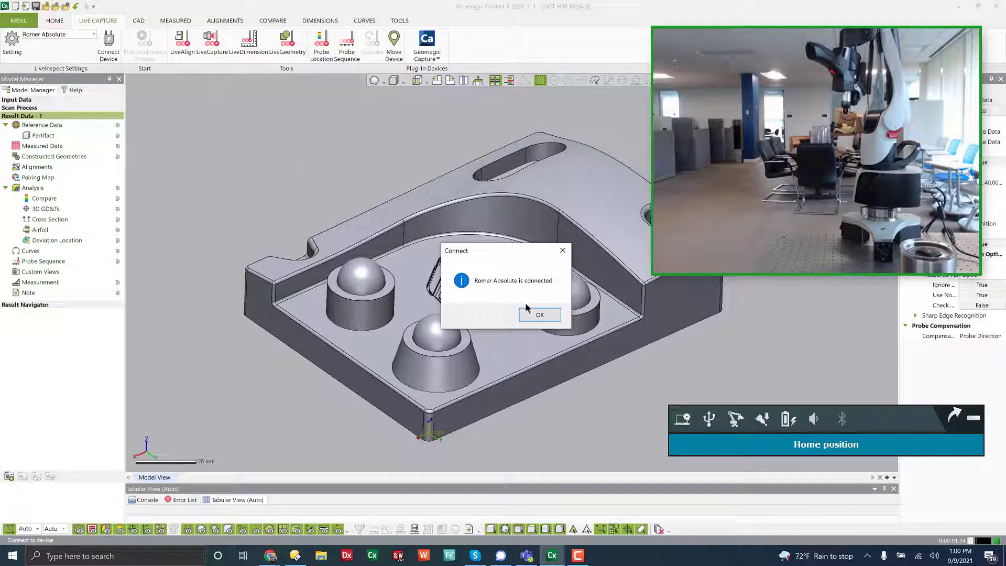
pyautogui.click(537, 314)
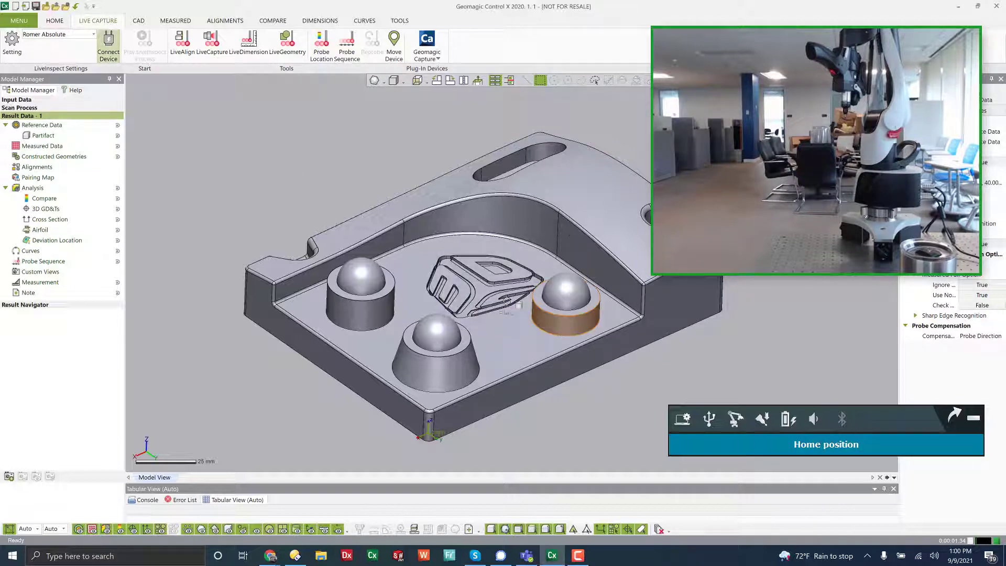
# Step: Review the LiveInspect Settings tabs: general, probe, scan data and inspection
pyautogui.click(9, 50)
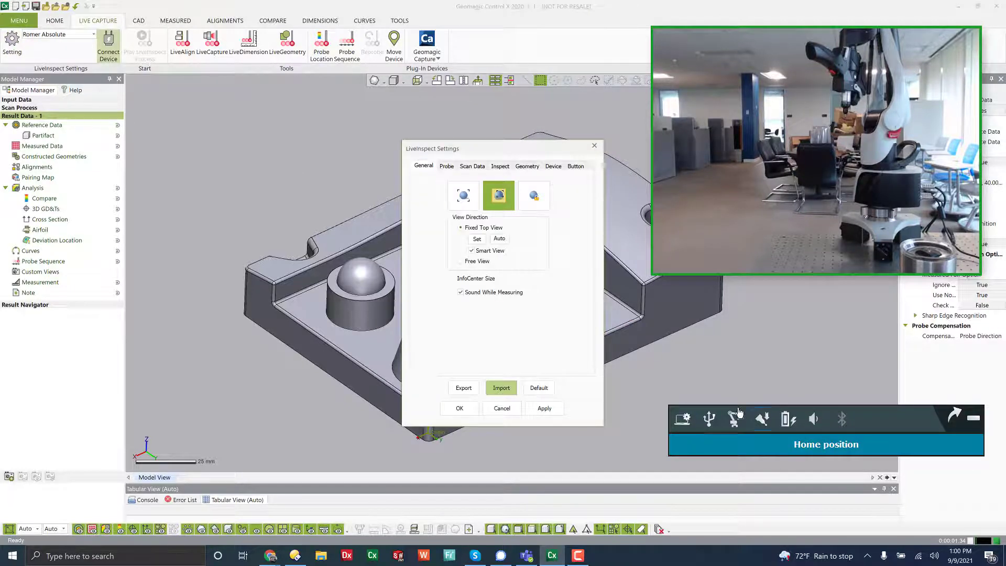
pyautogui.click(447, 166)
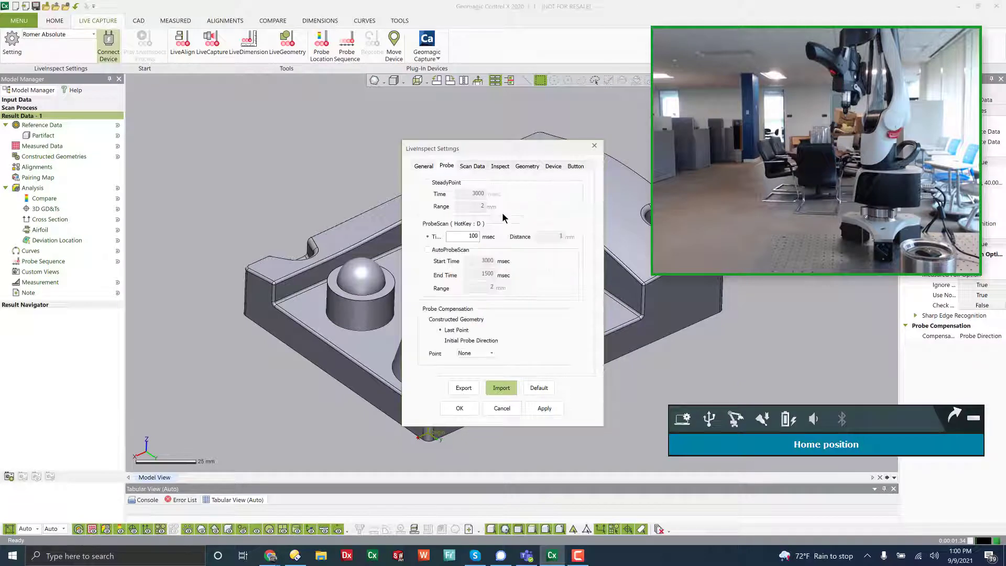
pyautogui.click(425, 166)
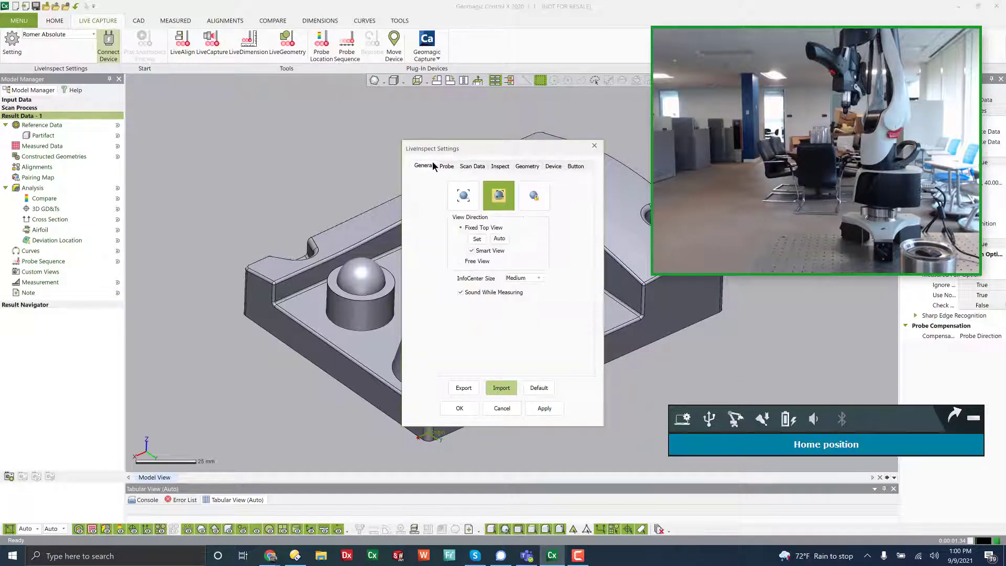
pyautogui.click(472, 166)
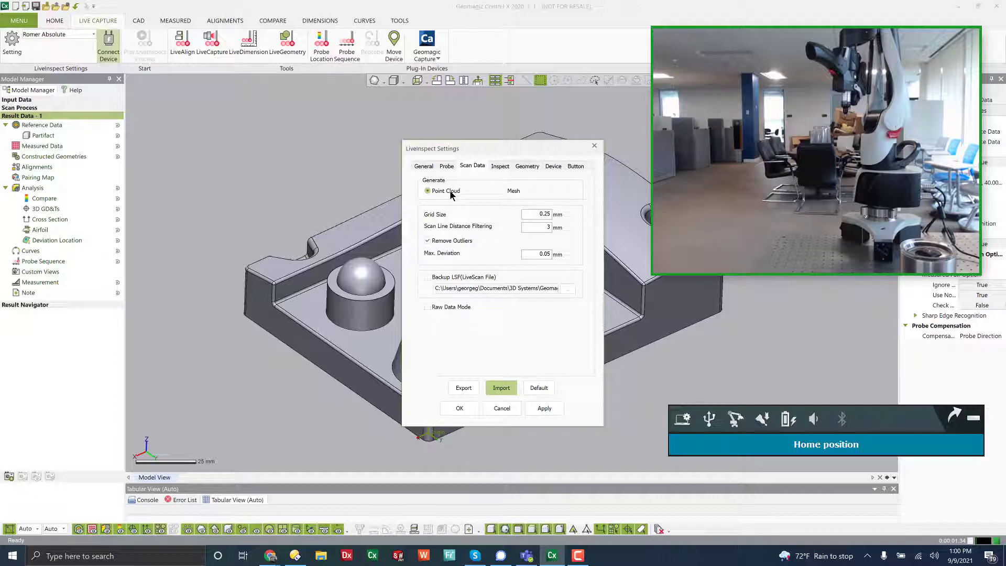
pyautogui.click(501, 166)
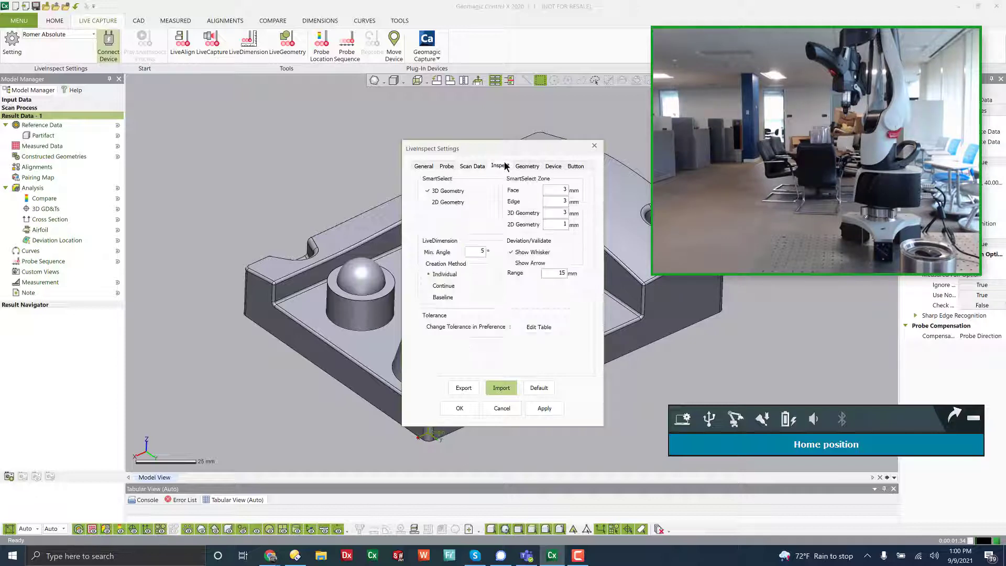
# Step: Close LiveInspect Settings with OK and hide the Partifact reference model
pyautogui.click(460, 408)
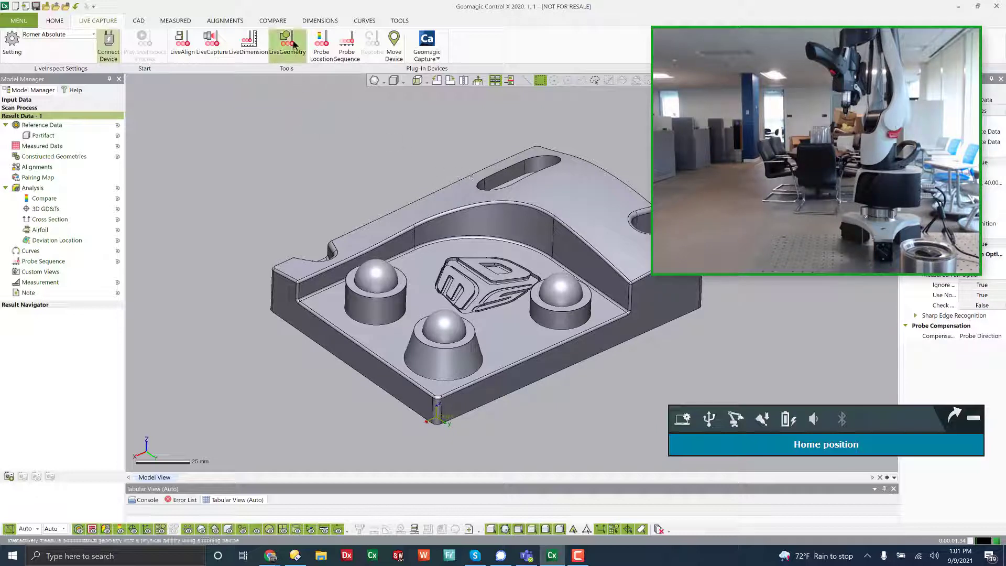
pyautogui.click(117, 138)
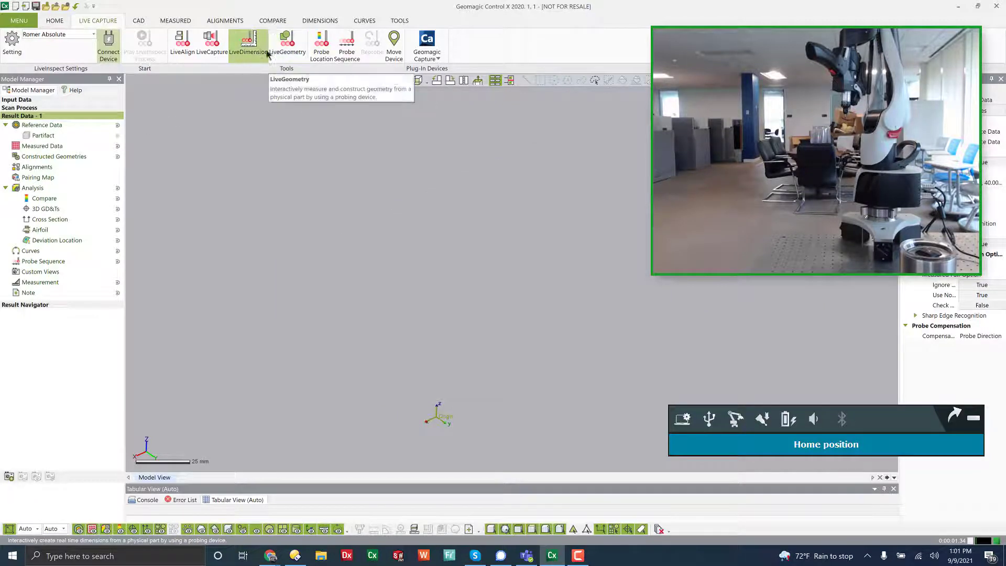
# Step: Use LiveGeometry to probe Plane1, Plane2 and Sphere1 on the part with the Romer arm
pyautogui.click(294, 47)
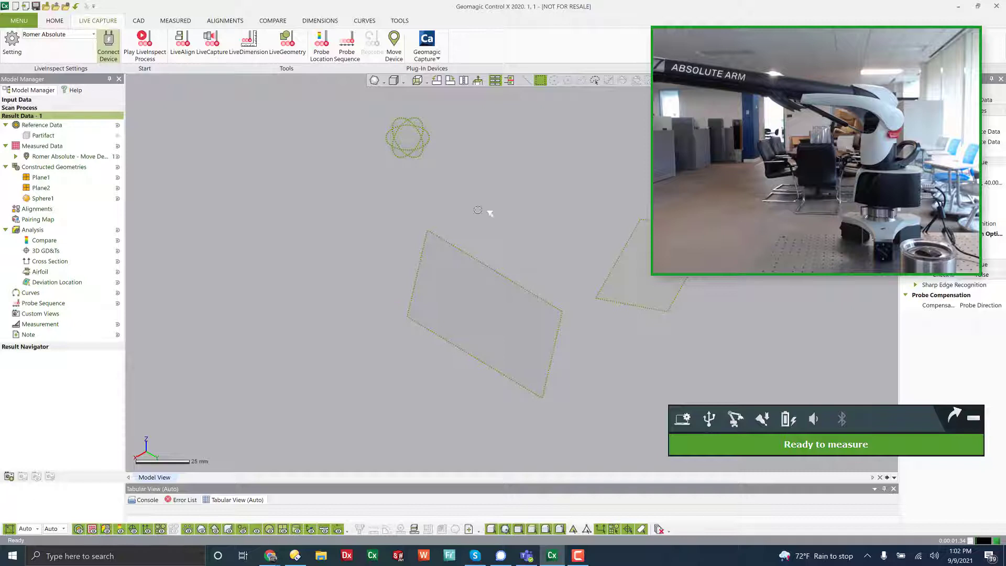
# Step: Start a new model without saving and launch LiveCapture so the arm's scanner is ready
pyautogui.click(17, 7)
pyautogui.click(507, 306)
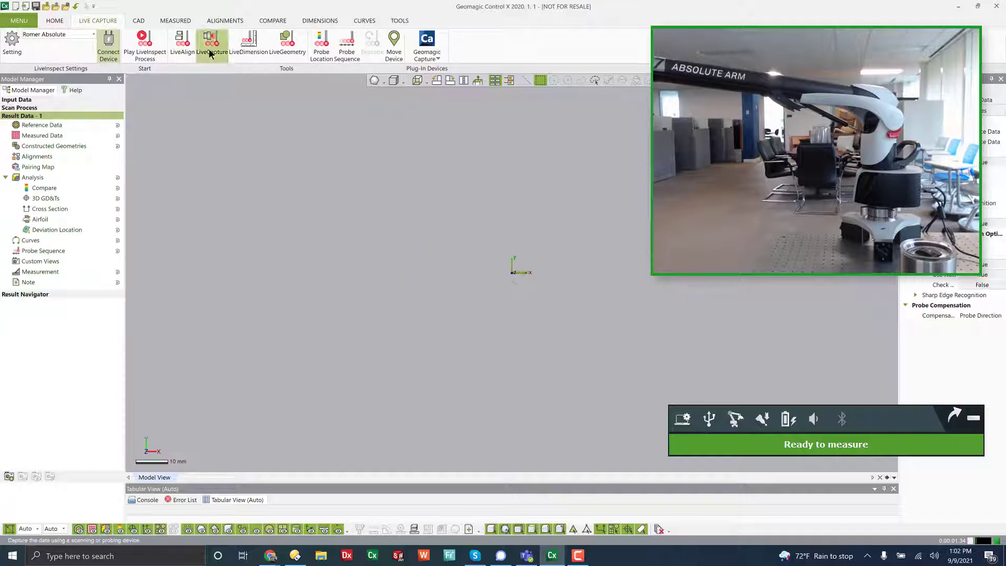
pyautogui.click(101, 22)
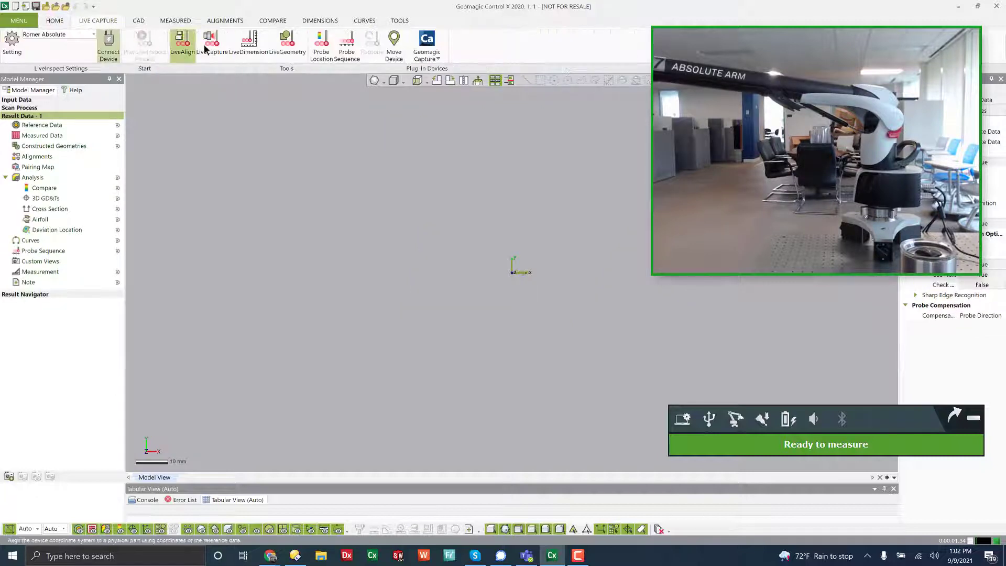
pyautogui.click(208, 47)
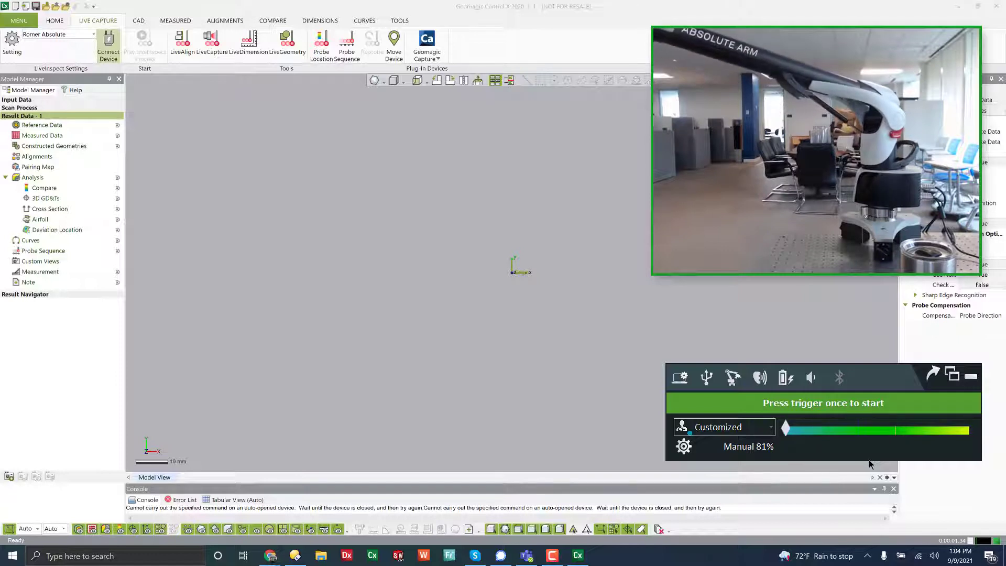
# Step: Scan the part with the Romer arm, then exit LiveCapture to view the scan mesh
pyautogui.click(213, 39)
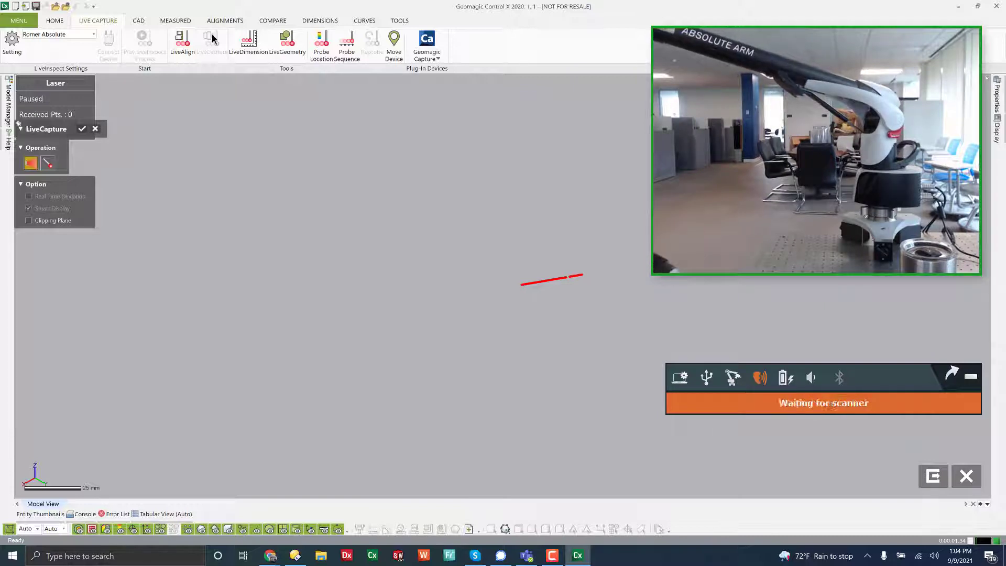
pyautogui.click(82, 131)
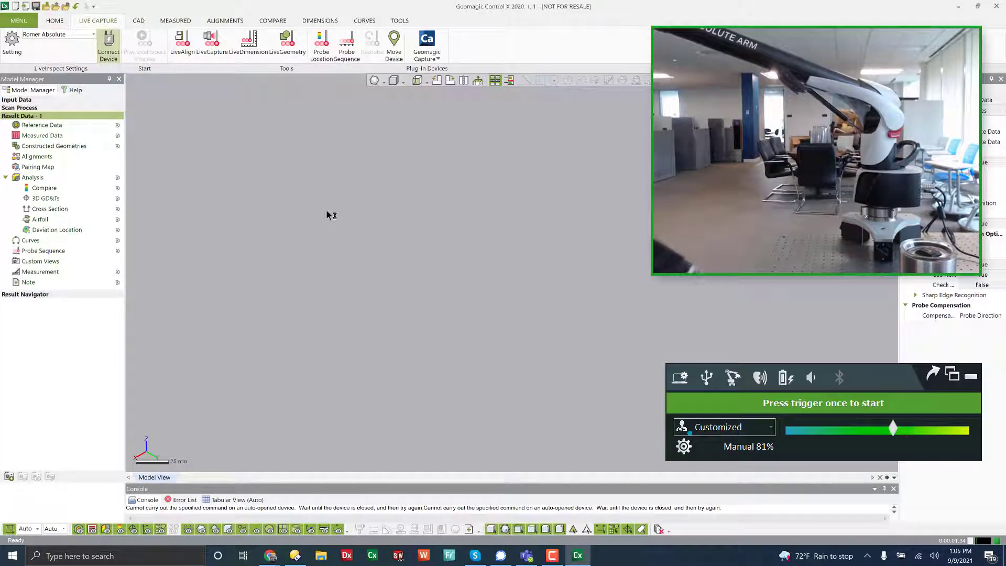
pyautogui.click(222, 52)
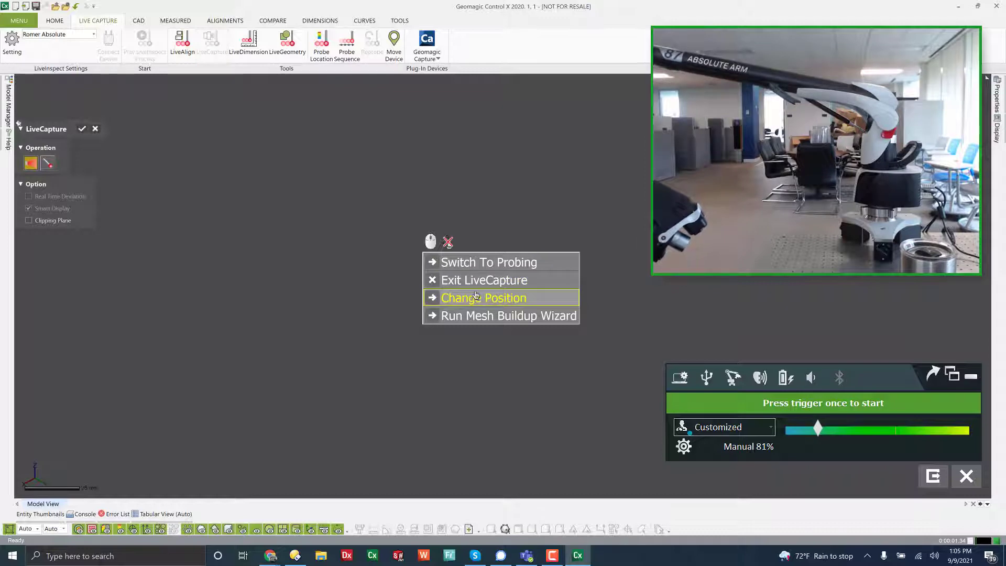
pyautogui.click(514, 281)
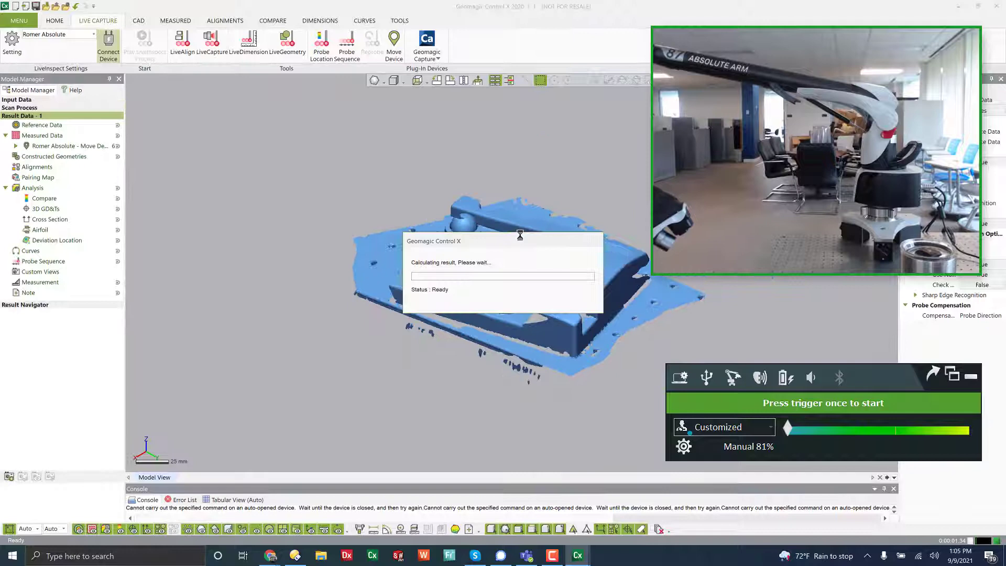
# Step: Orbit the calculated scan mesh once the arm reads 'Ready to measure'
pyautogui.moveTo(520, 268); pyautogui.dragTo(560, 284, button='right')
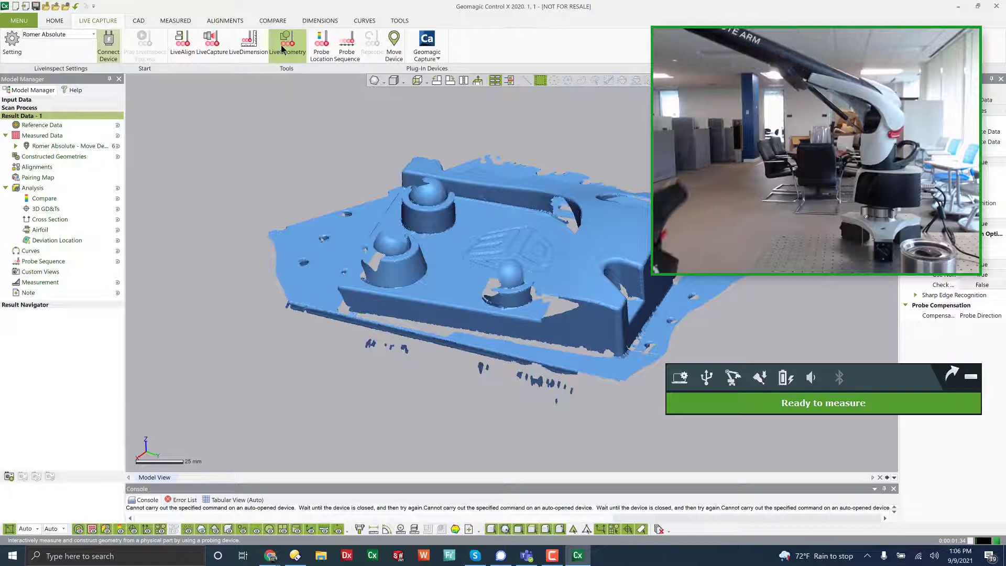
# Step: Probe a plane and sphere via LiveGeometry and LiveDimension for a 134.1185 mm, ±0.2 linear dimension
pyautogui.click(283, 46)
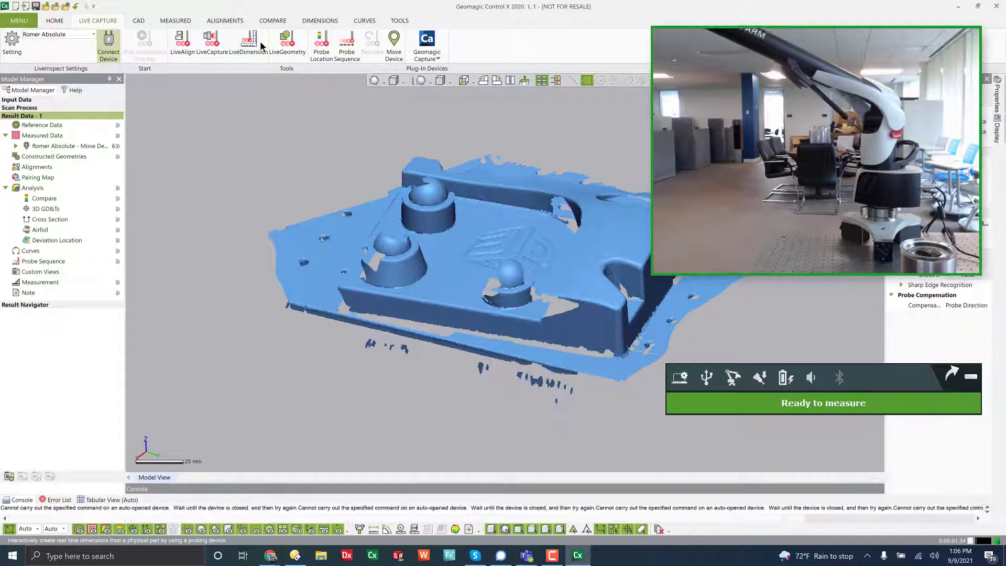
pyautogui.click(260, 43)
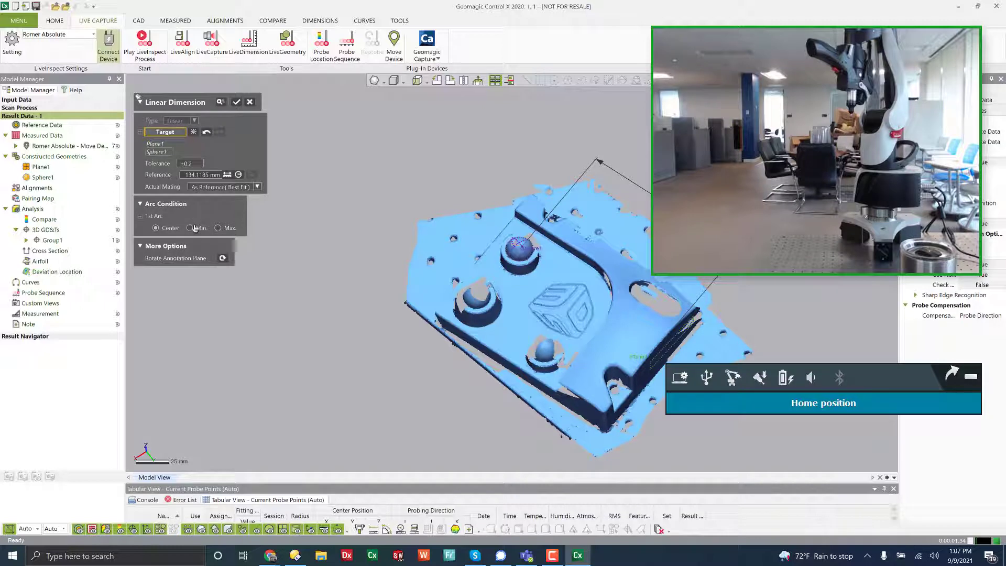
# Step: Accept the plane-to-sphere dimension with Arc Condition Min., then start a new model without saving
pyautogui.click(190, 228)
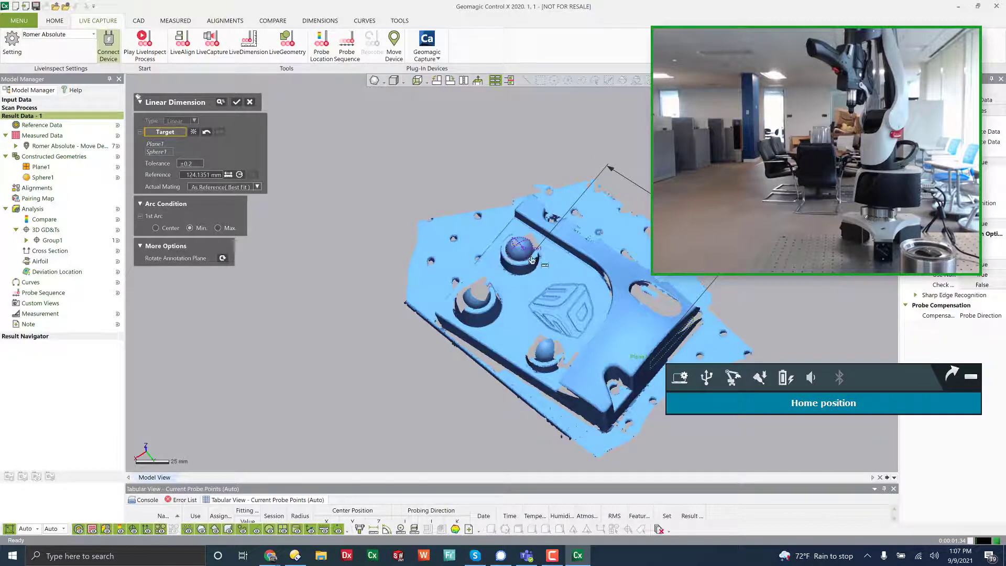
pyautogui.click(237, 102)
pyautogui.moveTo(367, 231); pyautogui.dragTo(524, 275, button='right')
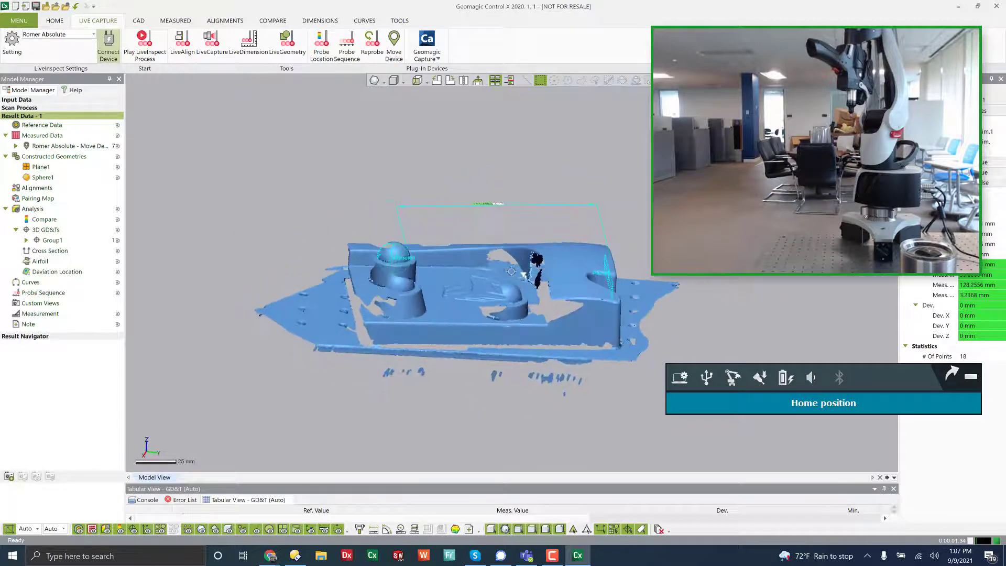
pyautogui.click(16, 7)
pyautogui.click(509, 304)
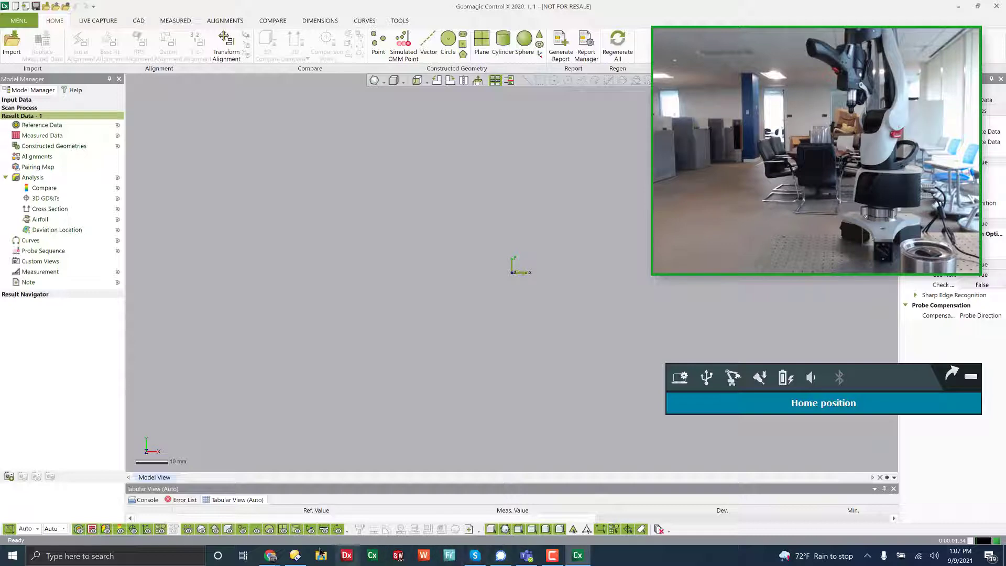
# Step: Import Partifact.X_T from the sample folder as the reference CAD model
pyautogui.click(296, 557)
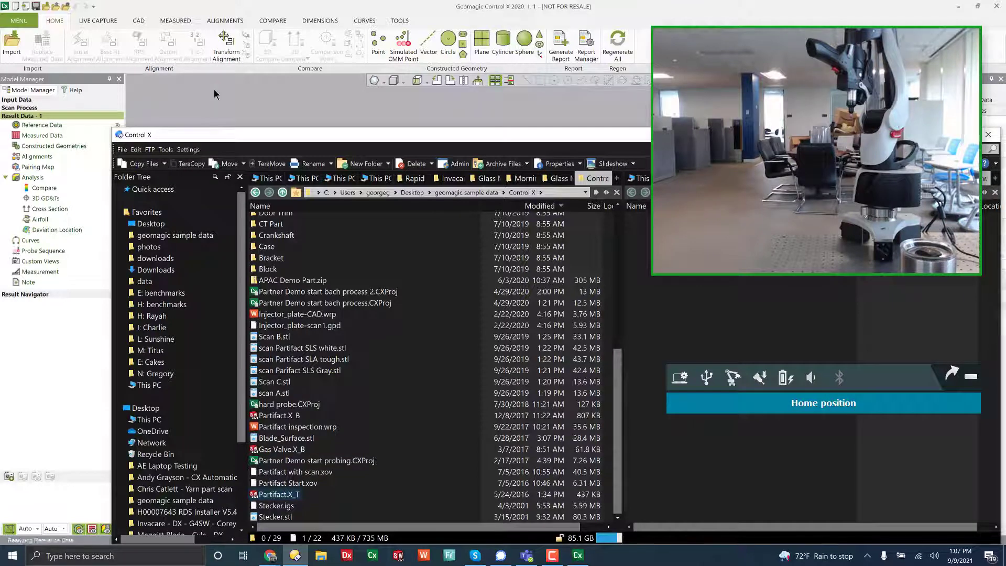
pyautogui.click(630, 110)
pyautogui.moveTo(630, 111); pyautogui.dragTo(286, 78, button='right')
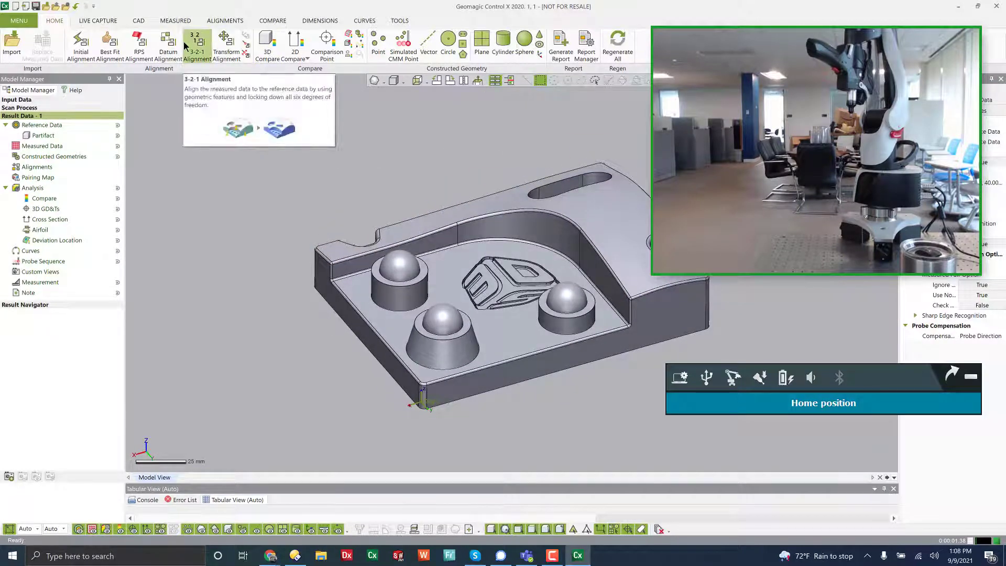
# Step: Build Datum Alignment1 from three face pairs, including the front and left faces
pyautogui.click(168, 44)
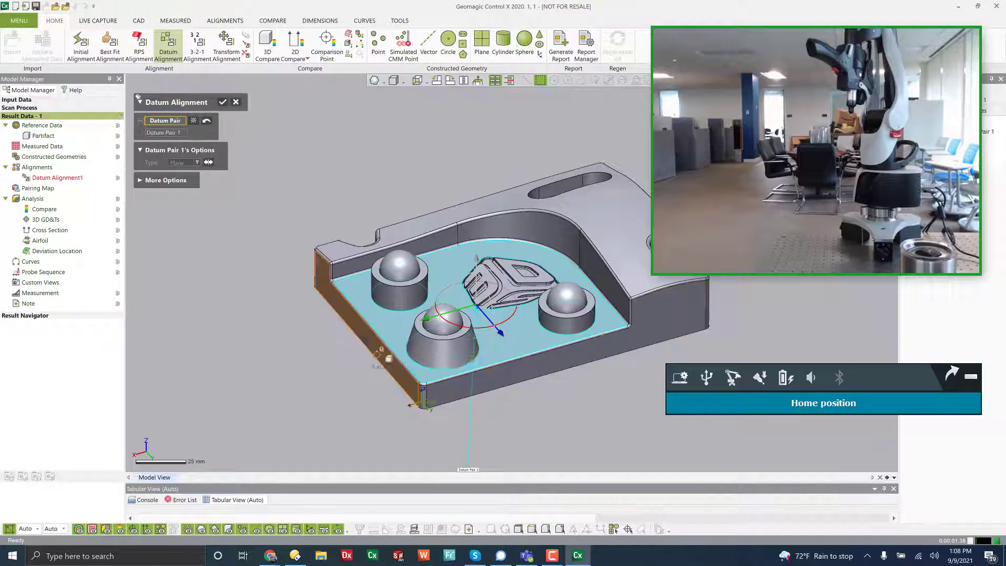
pyautogui.click(594, 347)
pyautogui.click(382, 356)
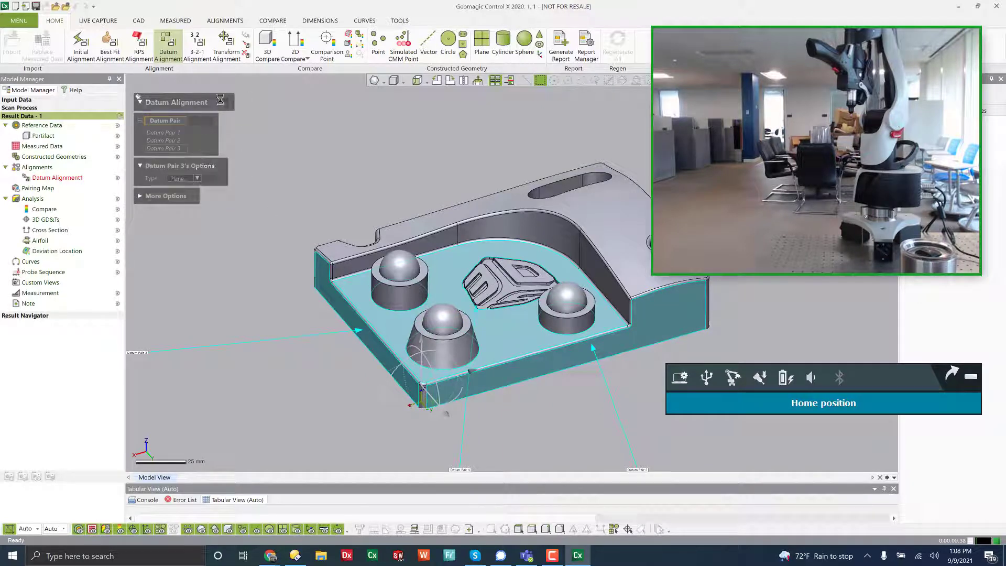
pyautogui.click(224, 102)
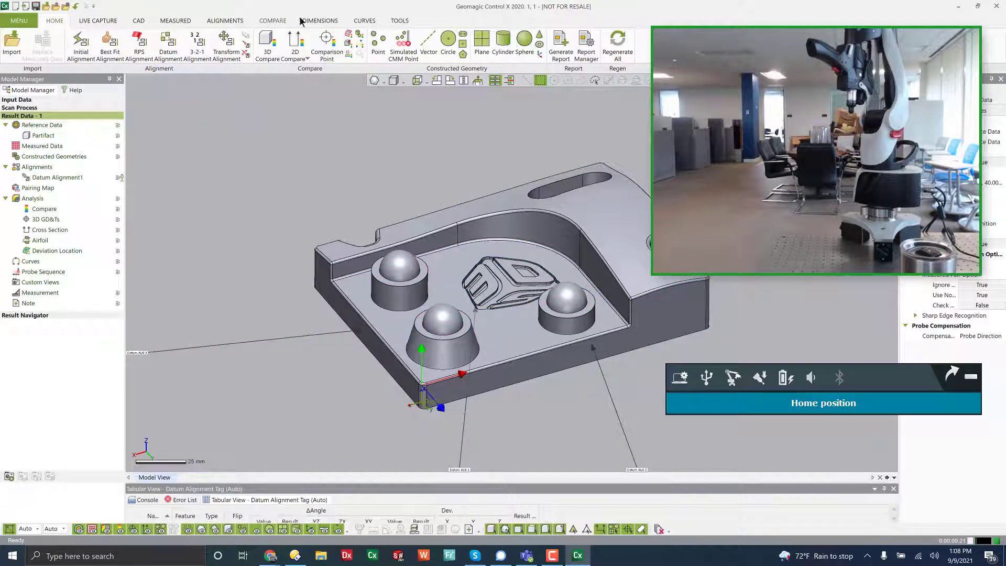
# Step: Add a smart linear dimension from the top plane to the left sphere
pyautogui.click(320, 21)
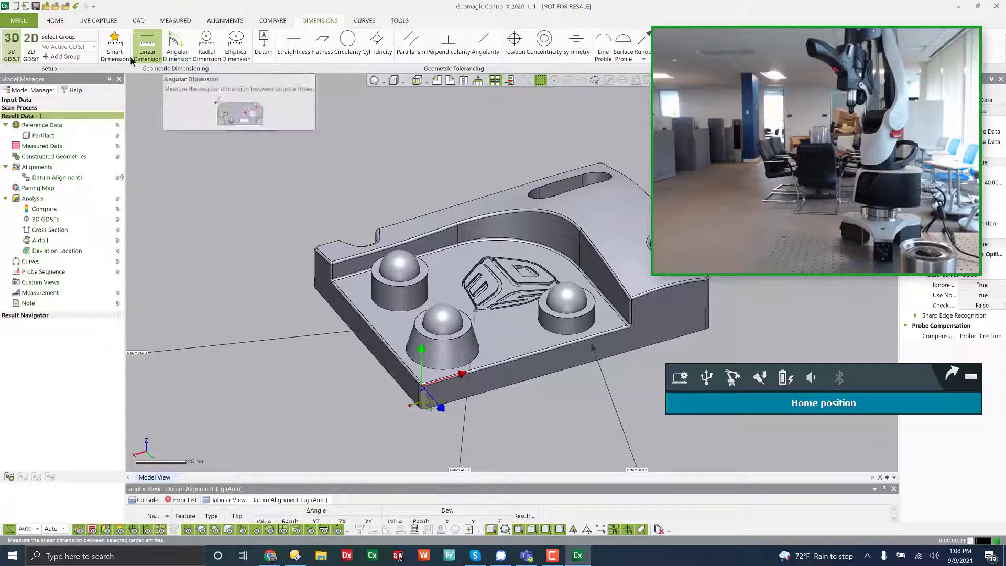
pyautogui.click(434, 315)
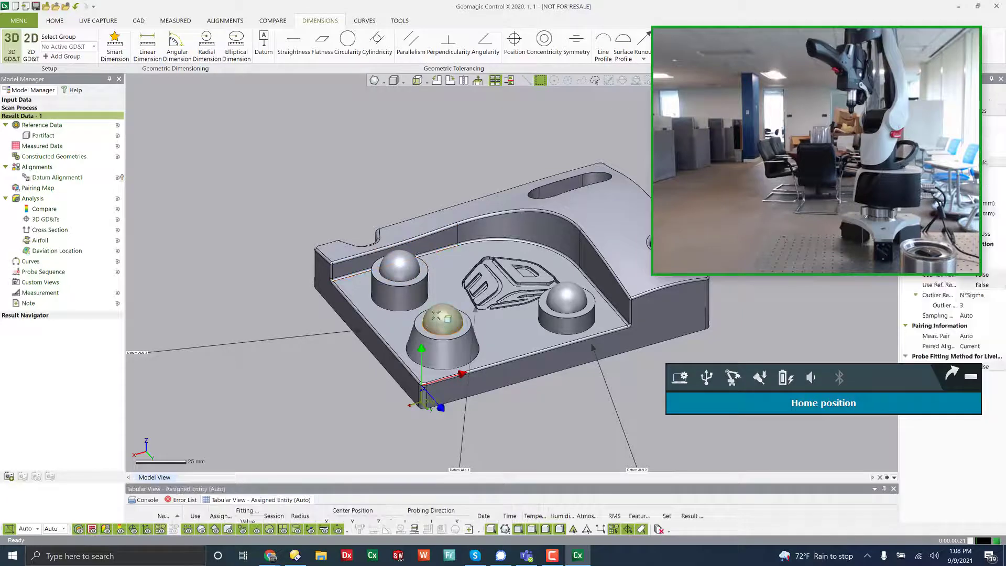
pyautogui.moveTo(547, 313); pyautogui.dragTo(614, 266, button='right')
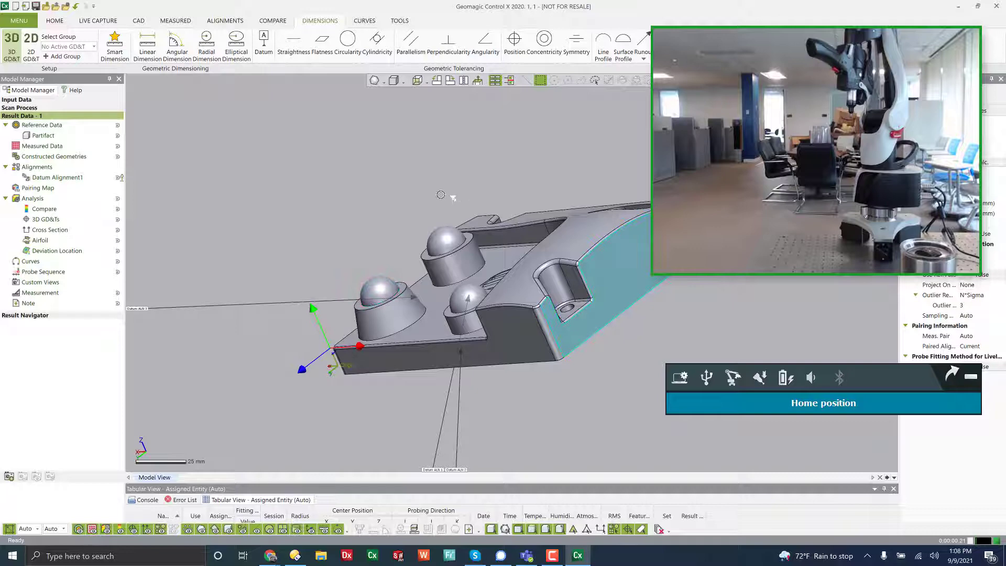
pyautogui.moveTo(334, 179); pyautogui.dragTo(294, 157, button='right')
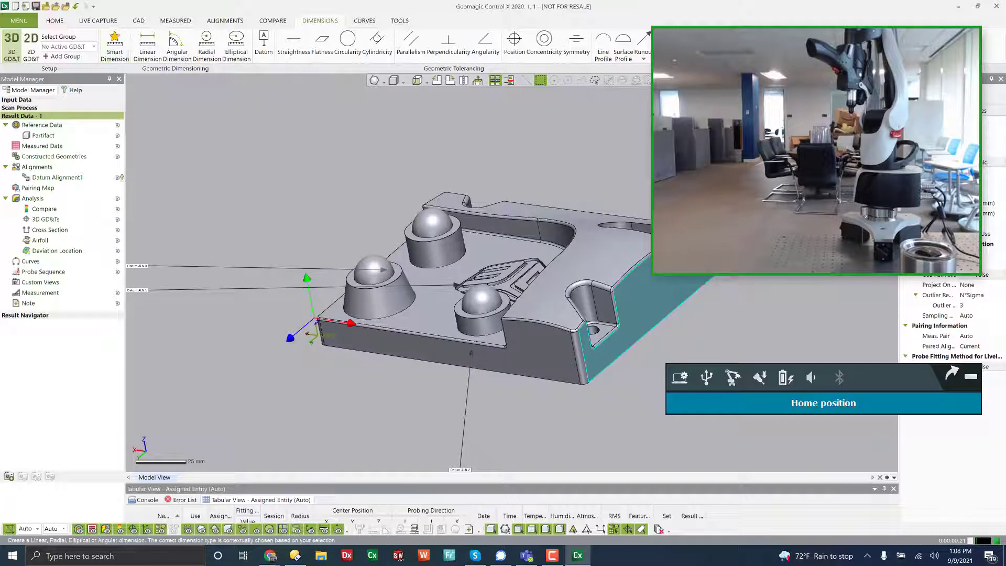
pyautogui.click(114, 45)
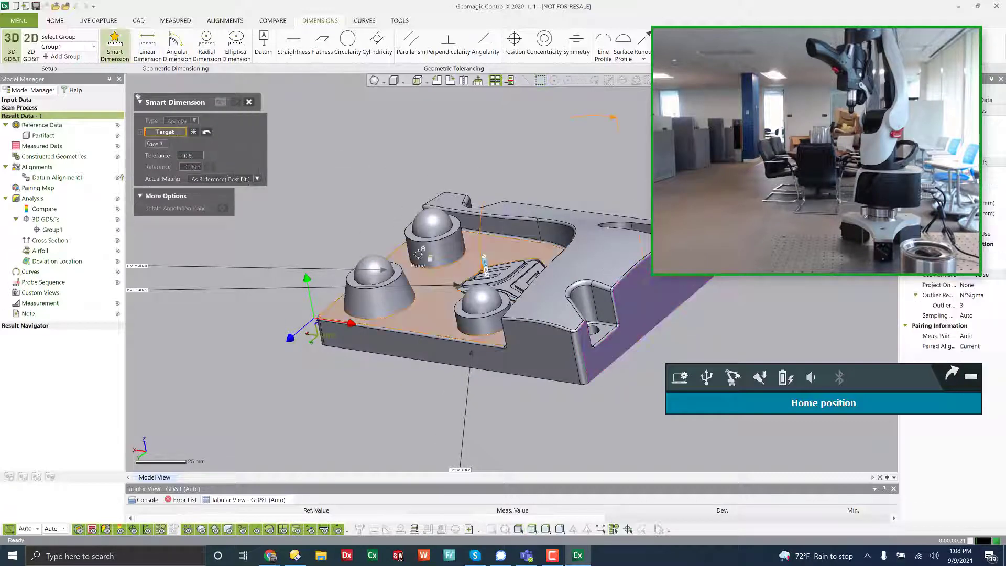
pyautogui.click(373, 268)
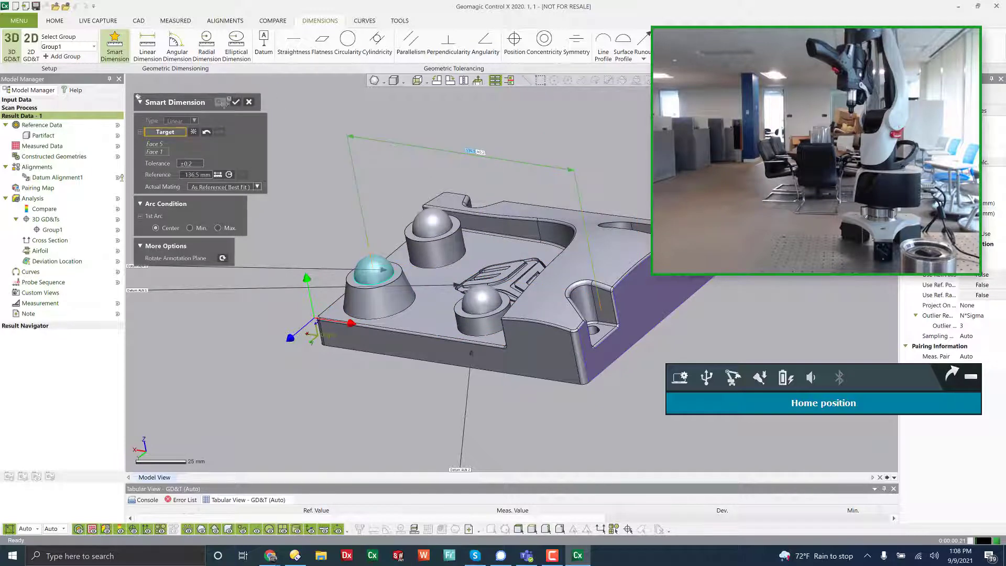
pyautogui.click(235, 103)
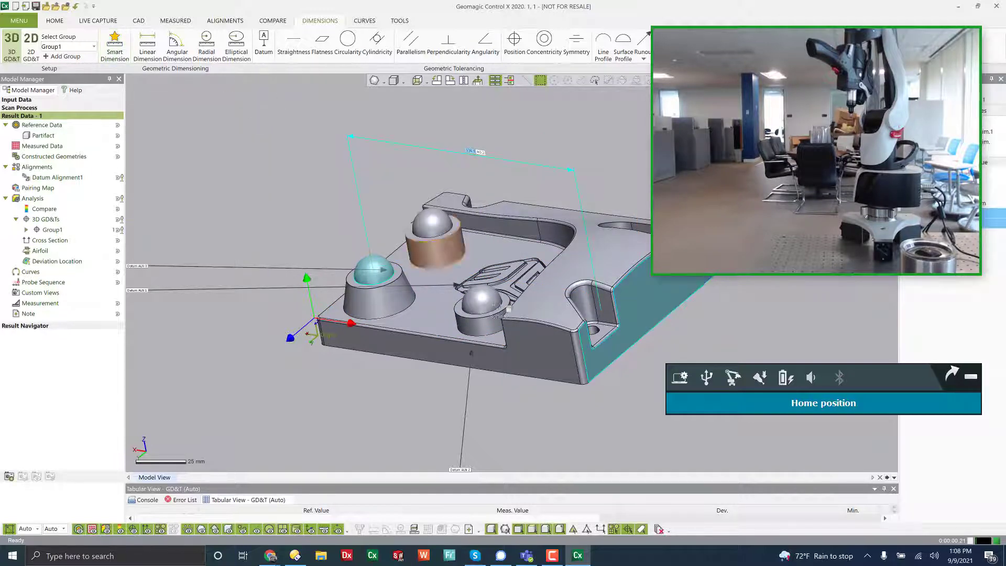
# Step: Add a 90° angular dimension between the two side faces, including the front face
pyautogui.click(177, 45)
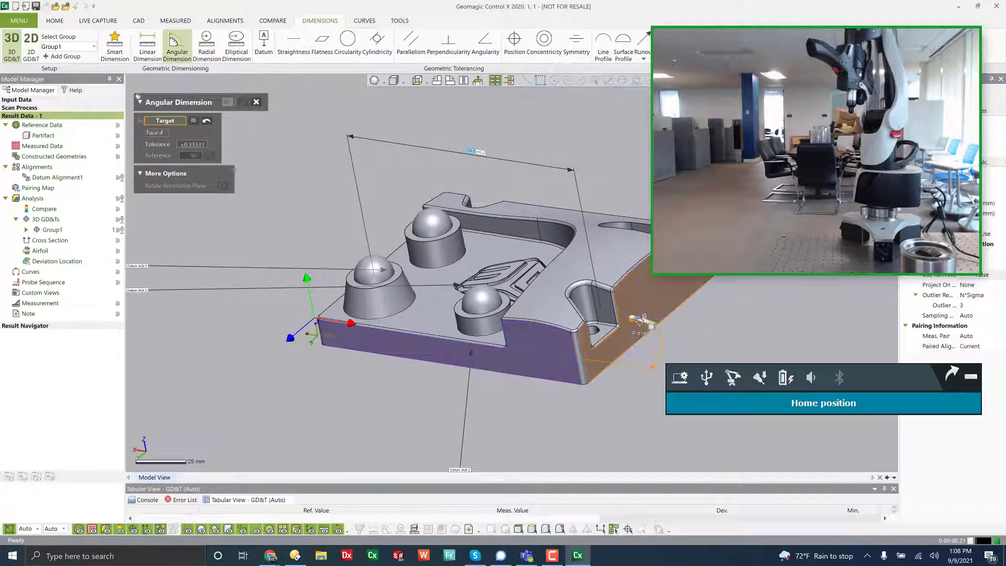
pyautogui.click(543, 334)
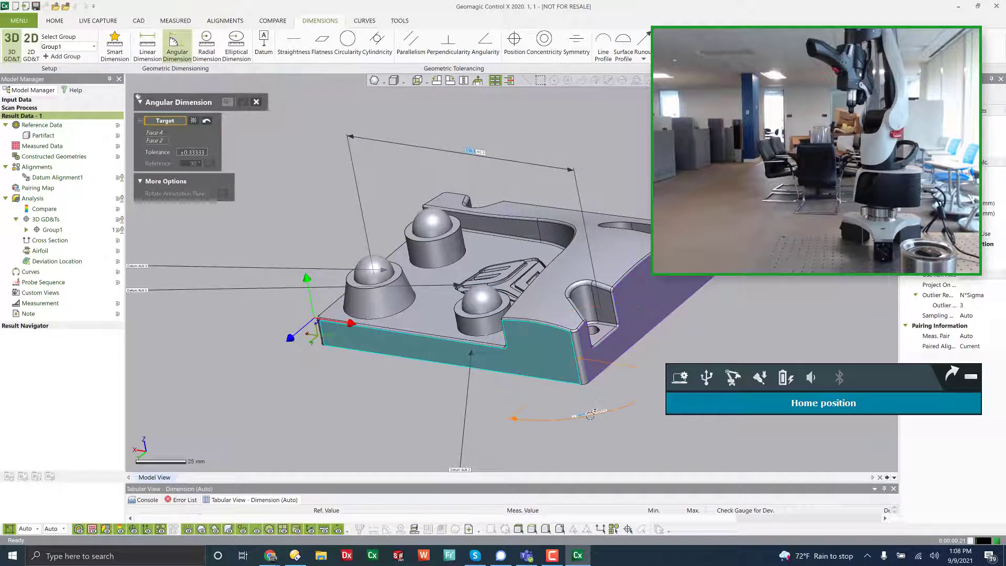
pyautogui.click(239, 103)
pyautogui.click(983, 454)
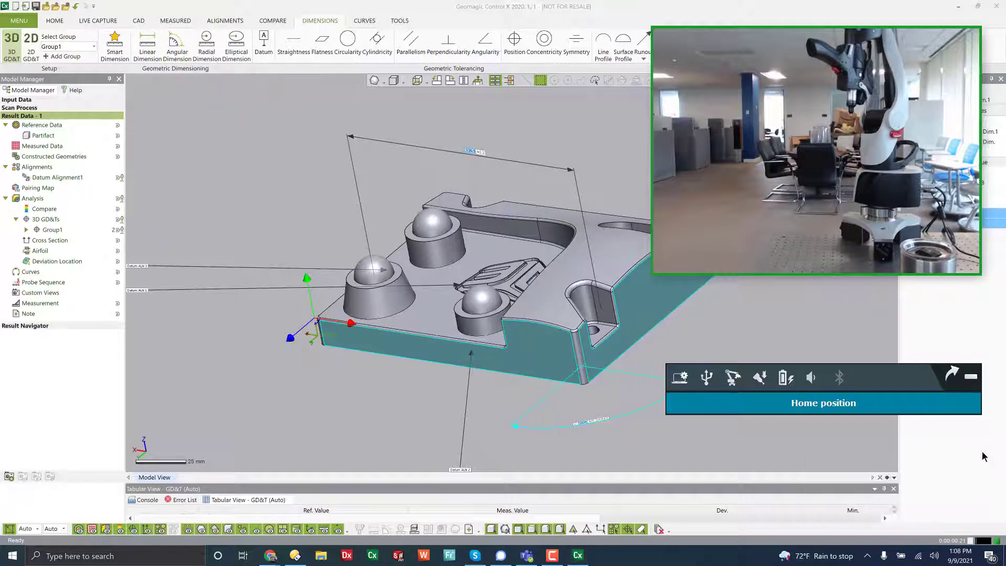
pyautogui.moveTo(486, 336); pyautogui.dragTo(440, 299, button='right')
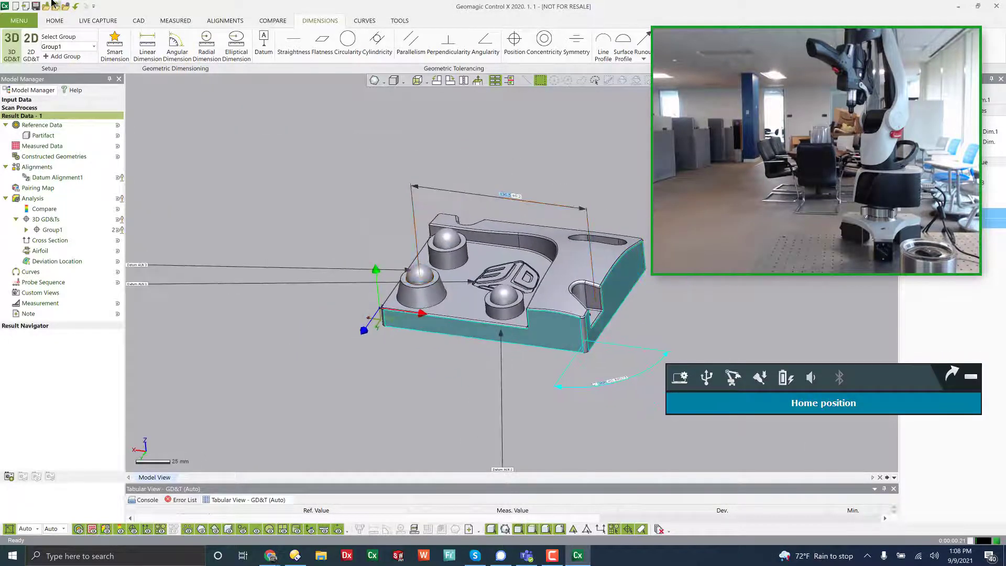
pyautogui.click(98, 21)
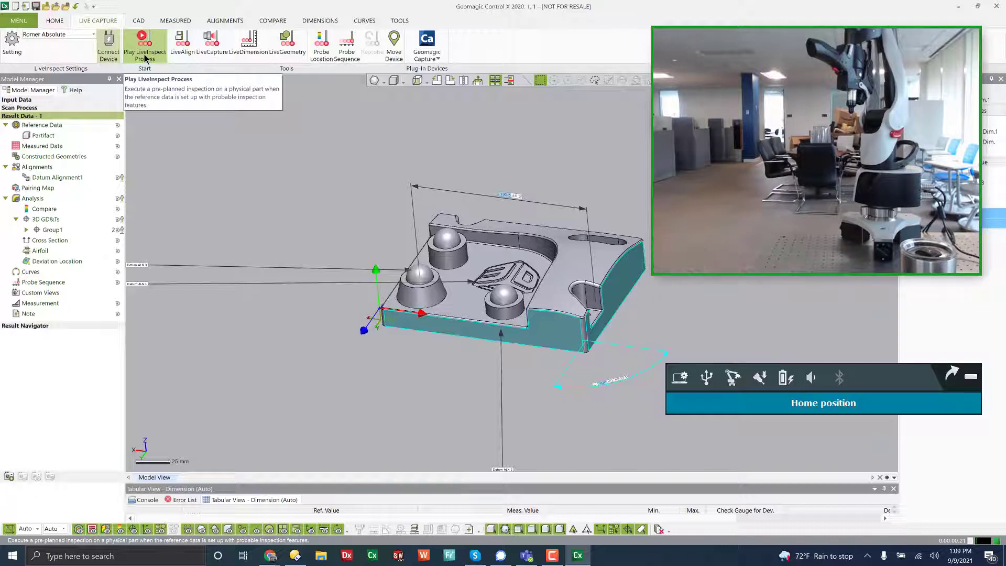
# Step: Start the pre-planned Play LiveInspect Process to measure the part with the Romer arm
pyautogui.click(145, 56)
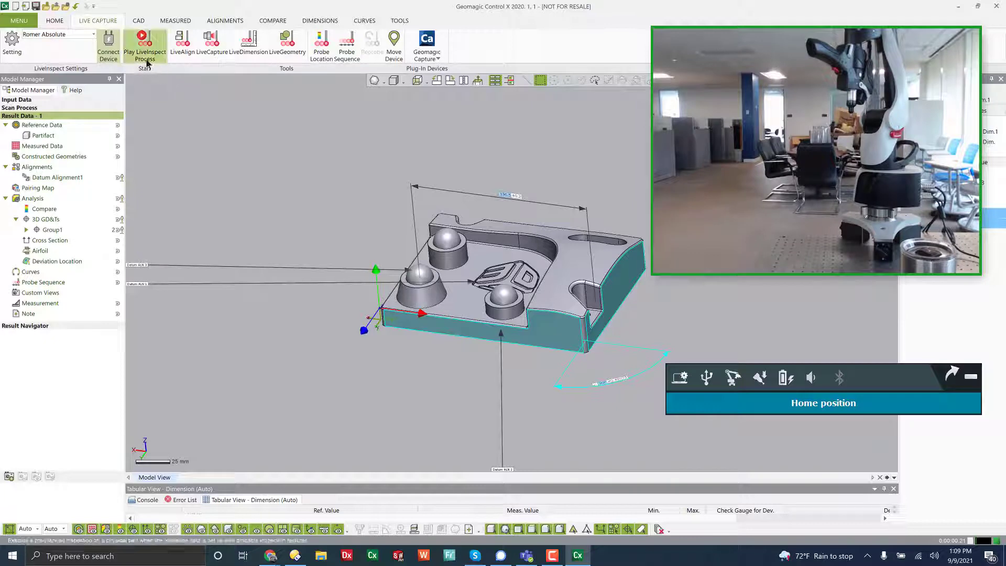